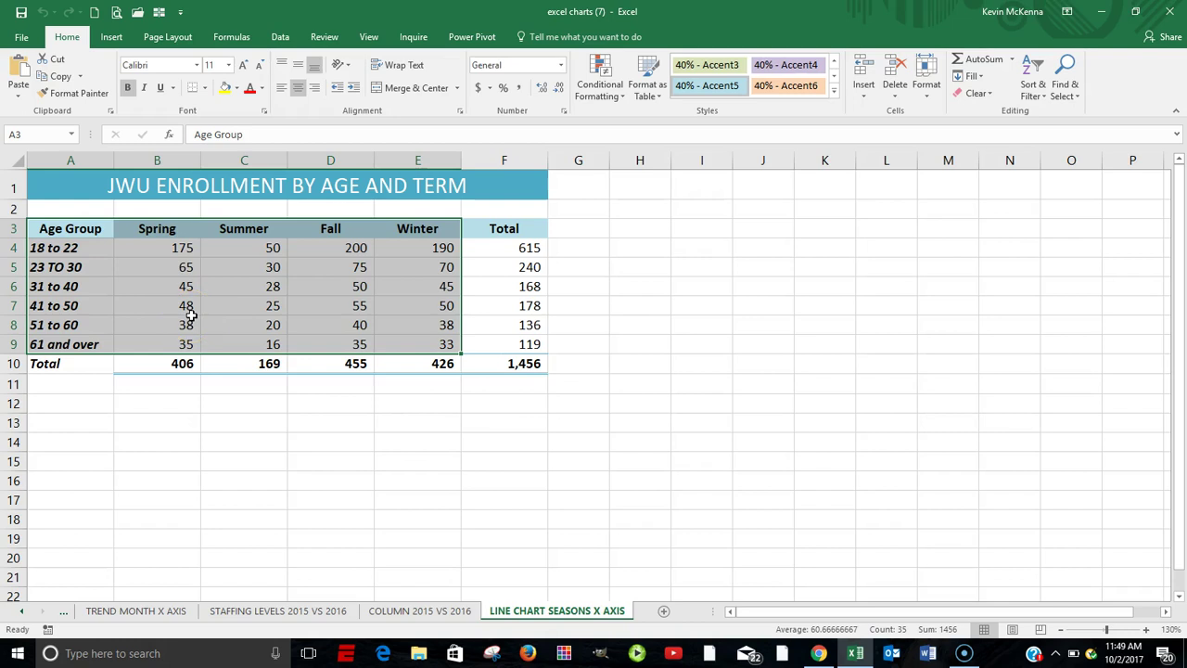
- Select the age-group and term data A3:E9 and show the Insert tab's column chart types
{"action": "left_click", "coordinate": [78, 230]}
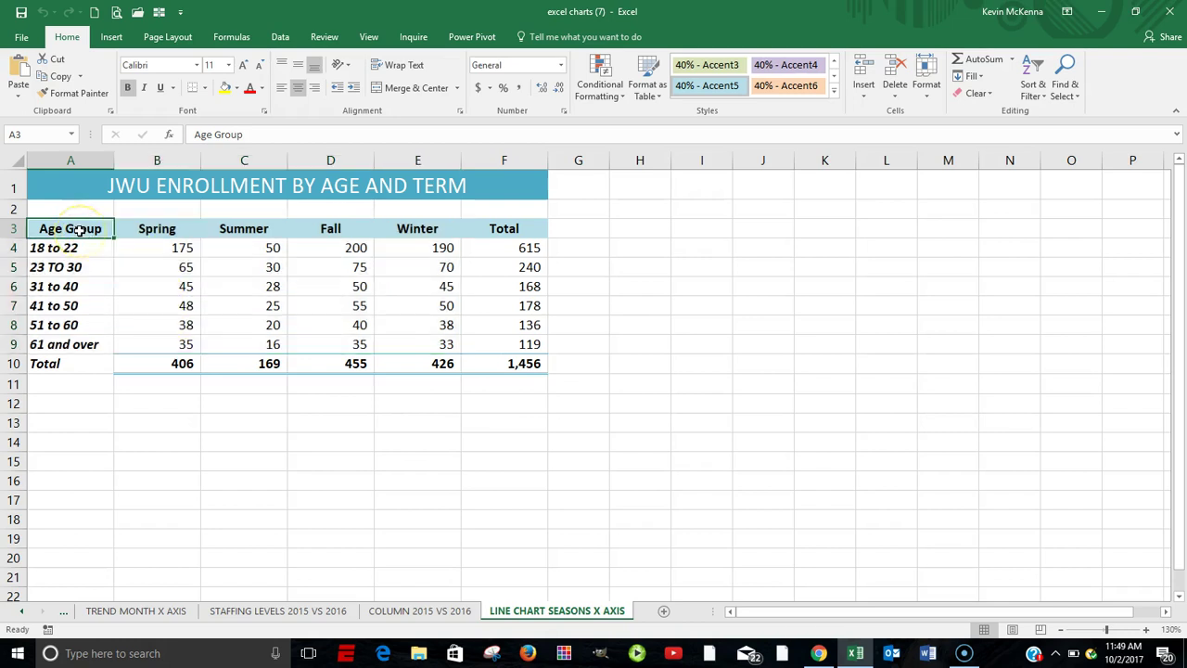
{"action": "left_click_drag", "start_coordinate": [89, 230], "coordinate": [444, 344]}
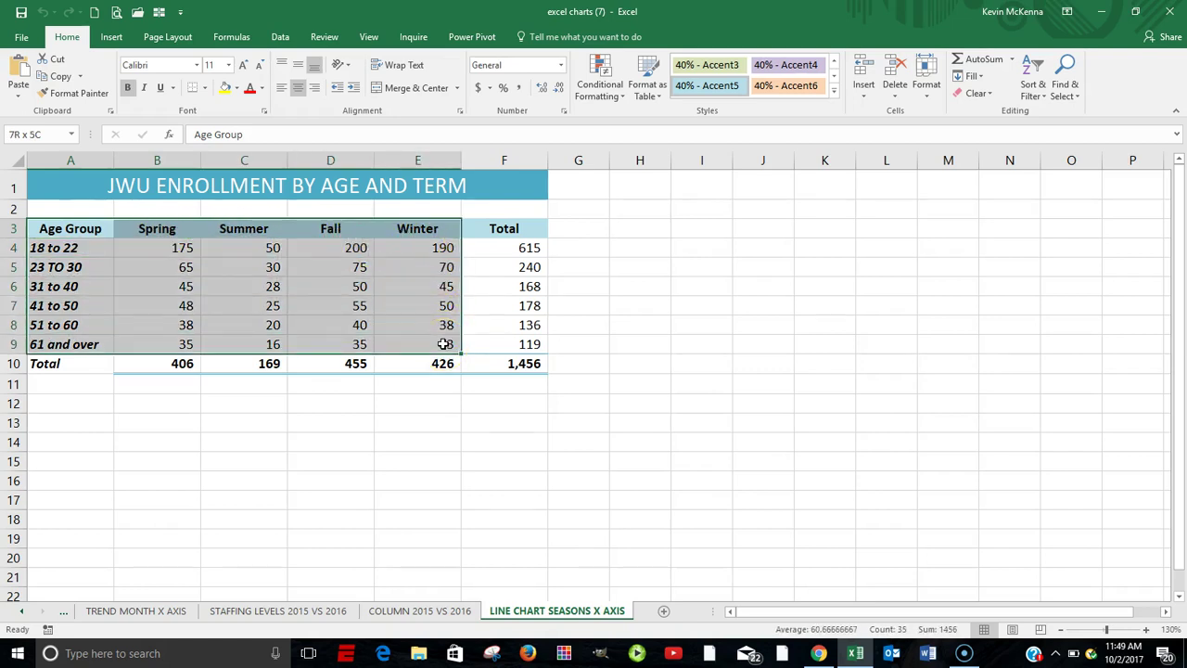
{"action": "left_click", "coordinate": [112, 38]}
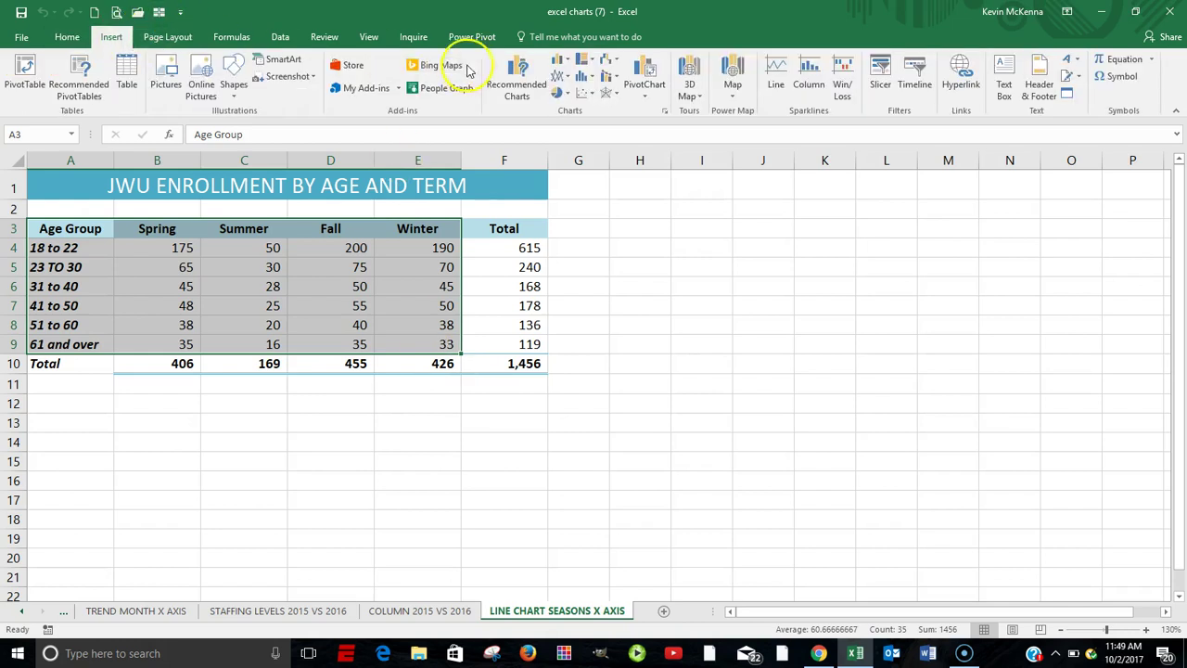
{"action": "left_click", "coordinate": [566, 63]}
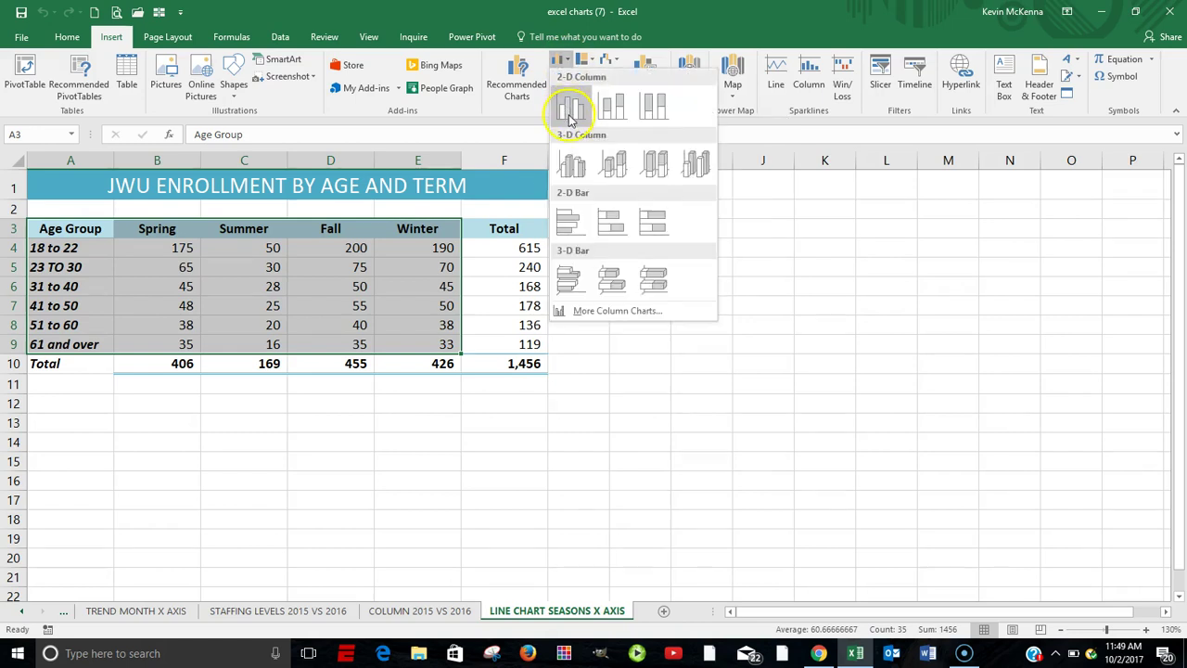
- Insert a 3-D Clustered Column chart from the selected A3:E9 data
{"action": "left_click", "coordinate": [572, 164]}
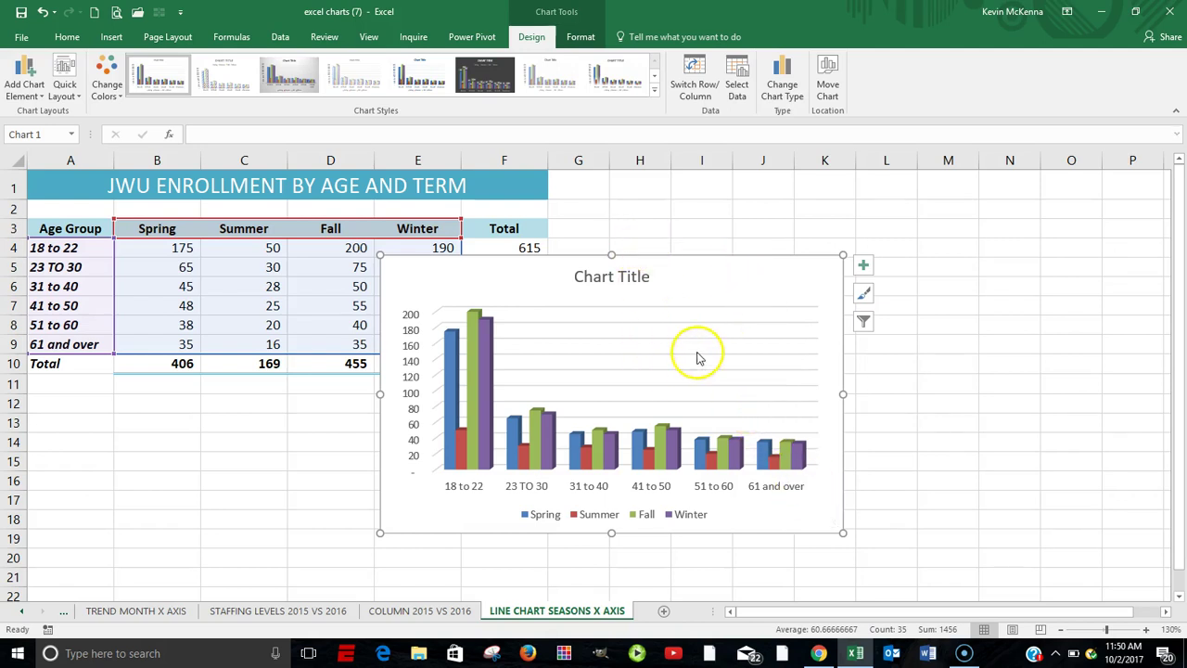
- Switch rows and columns so Spring, Summer, Fall and Winter run along the axis
{"action": "left_click", "coordinate": [694, 78]}
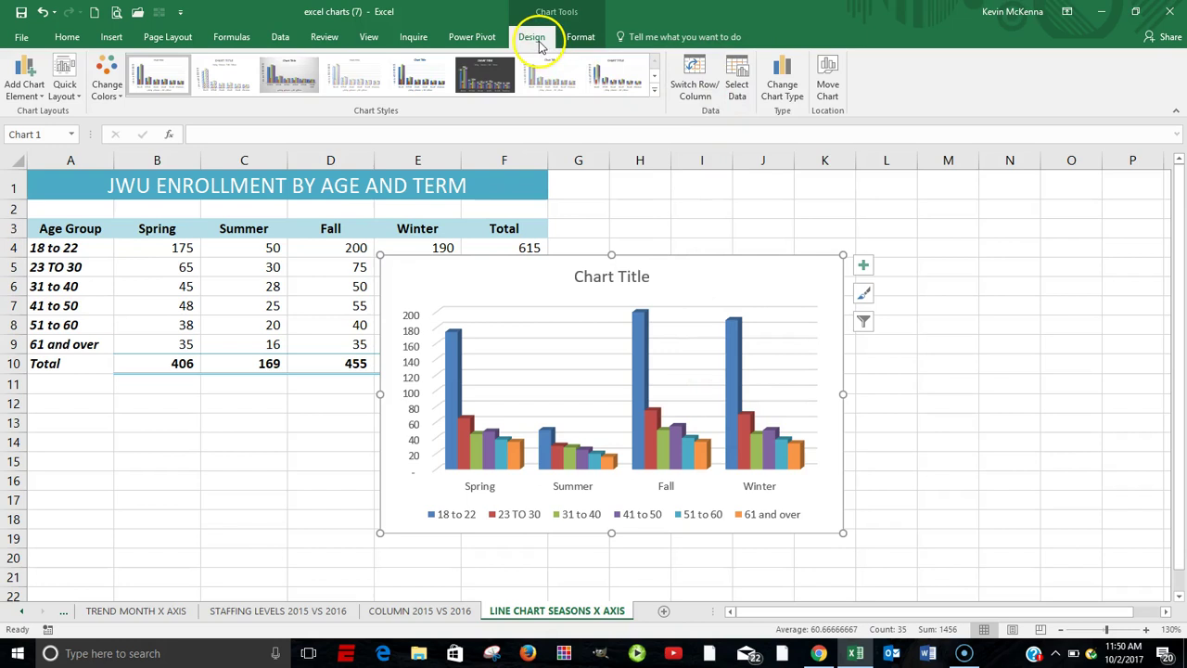
{"action": "left_click", "coordinate": [695, 79]}
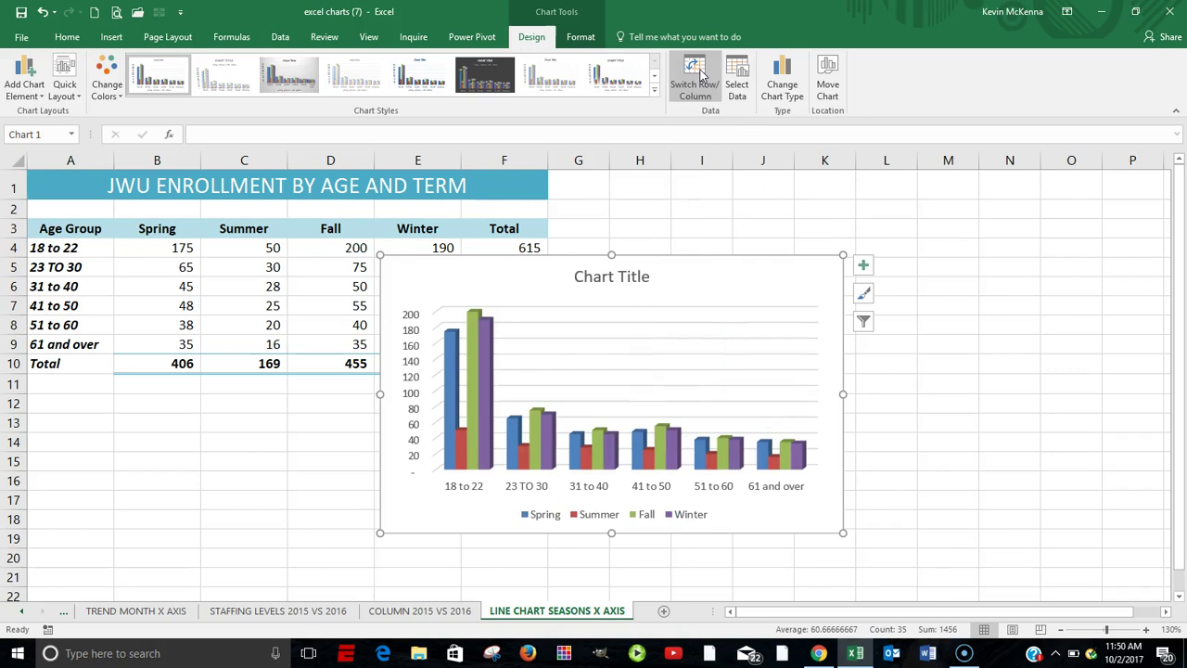
{"action": "left_click", "coordinate": [702, 76]}
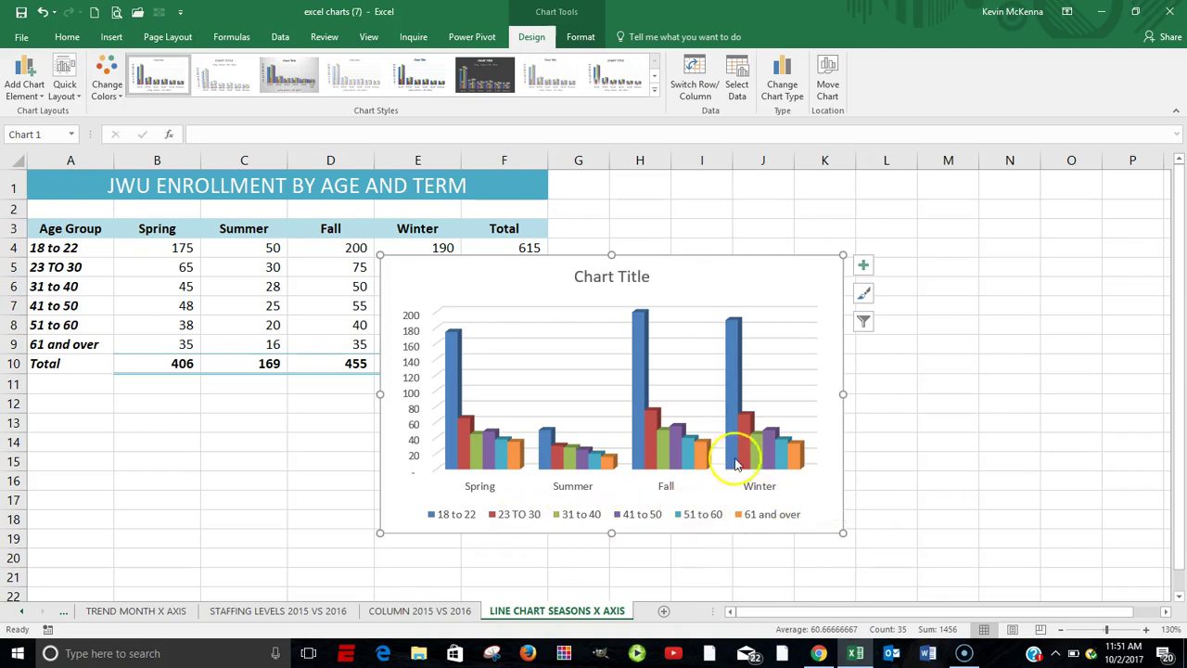
- Open Select Data from the chart back wall's right-click menu
{"action": "left_click", "coordinate": [767, 351]}
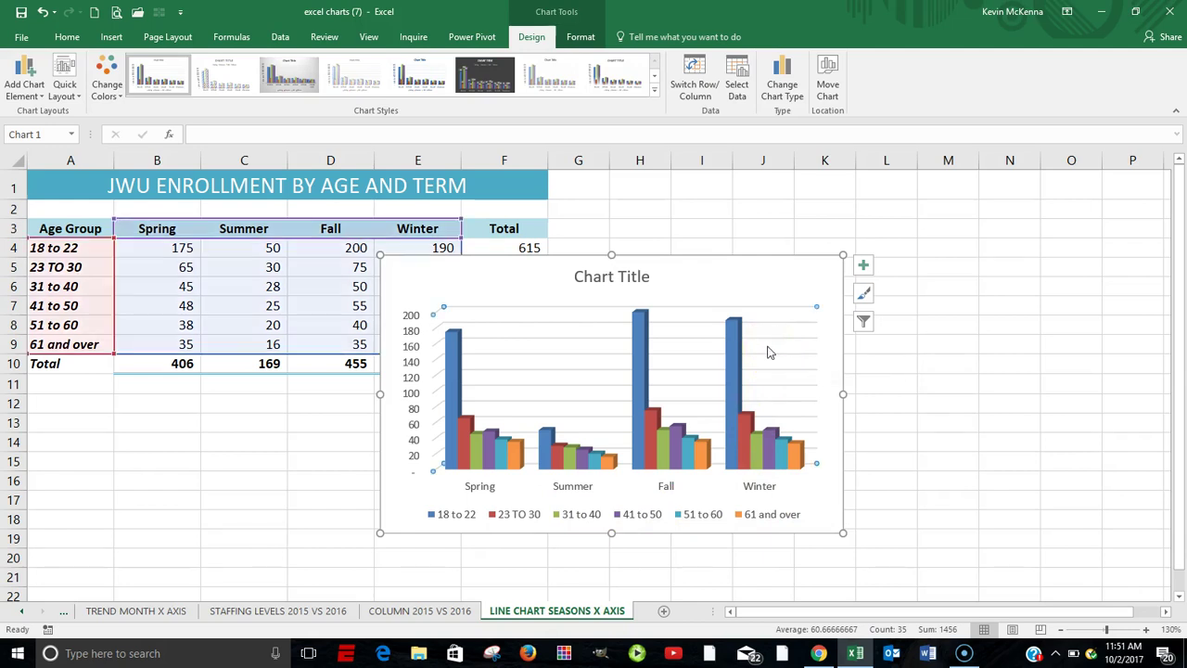
{"action": "right_click", "coordinate": [768, 352]}
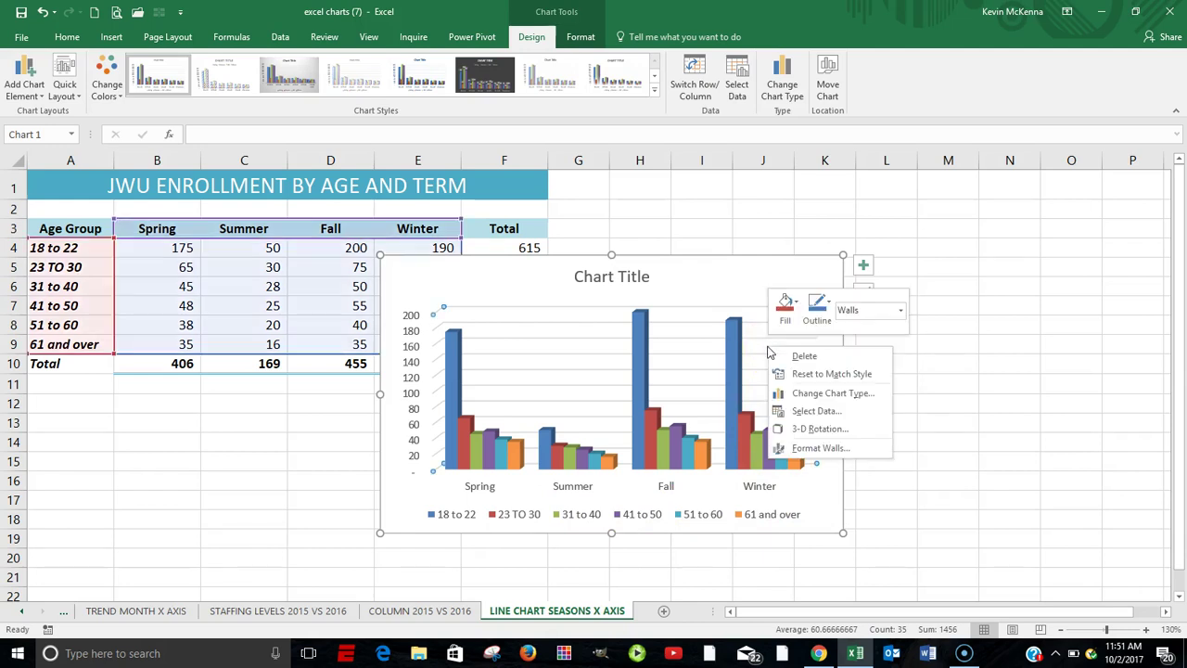
{"action": "left_click", "coordinate": [809, 411]}
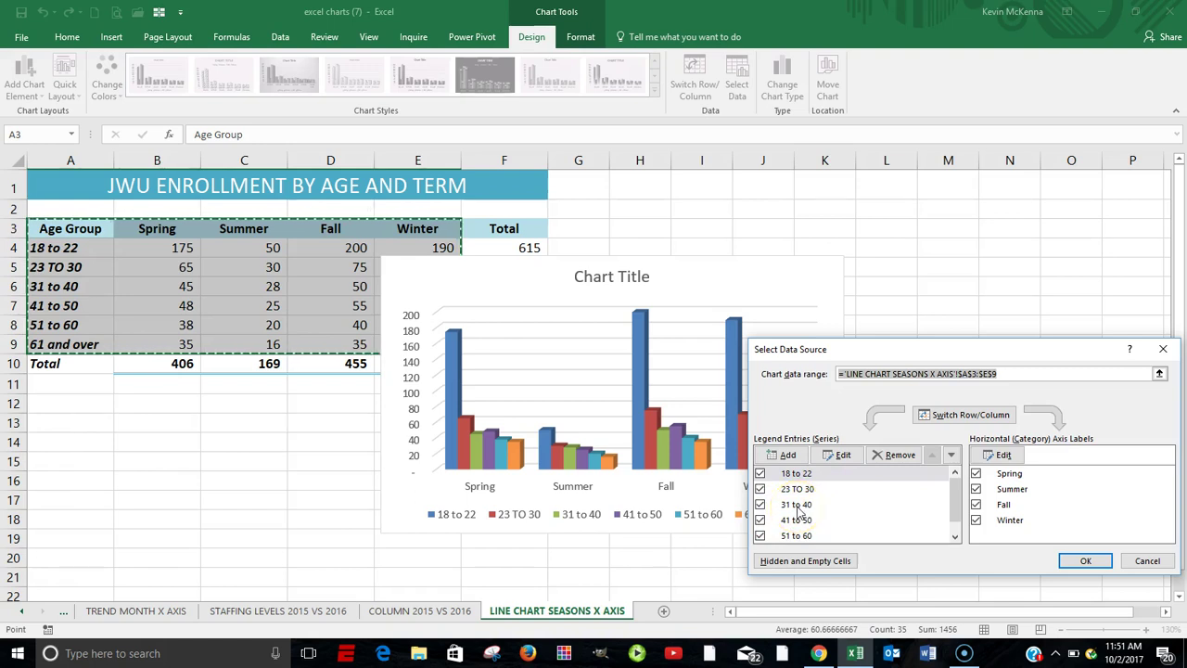
- Remove the 31 to 40, 41 to 50 and 51 to 60 legend series
{"action": "left_click", "coordinate": [796, 505]}
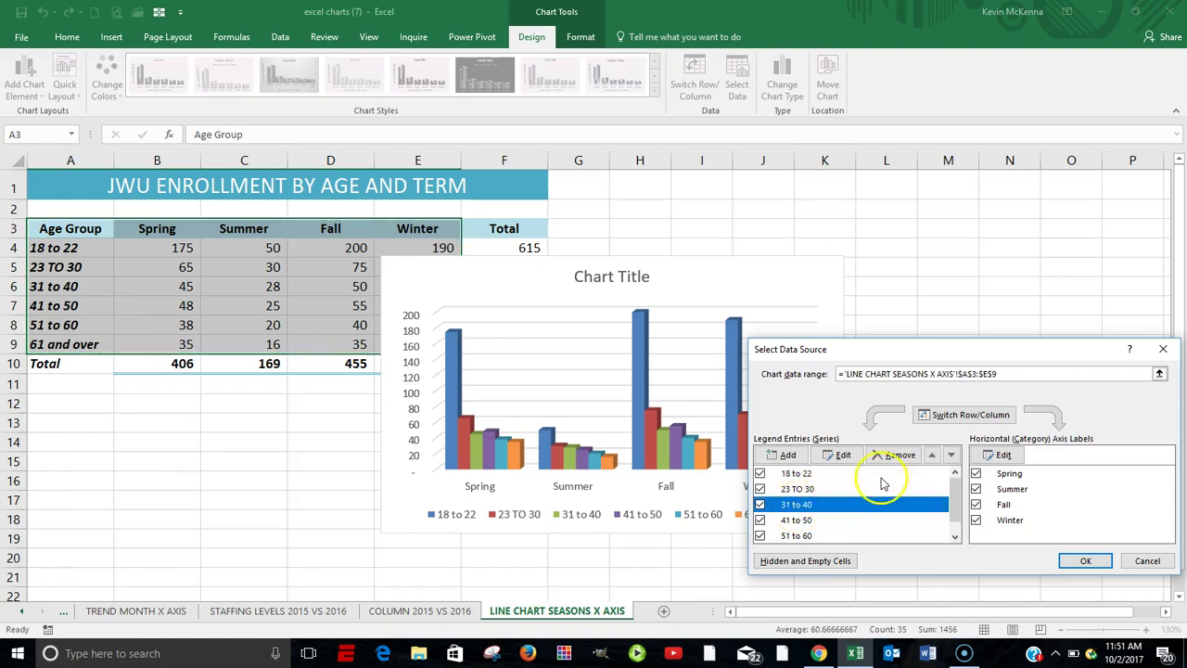
{"action": "left_click", "coordinate": [896, 454]}
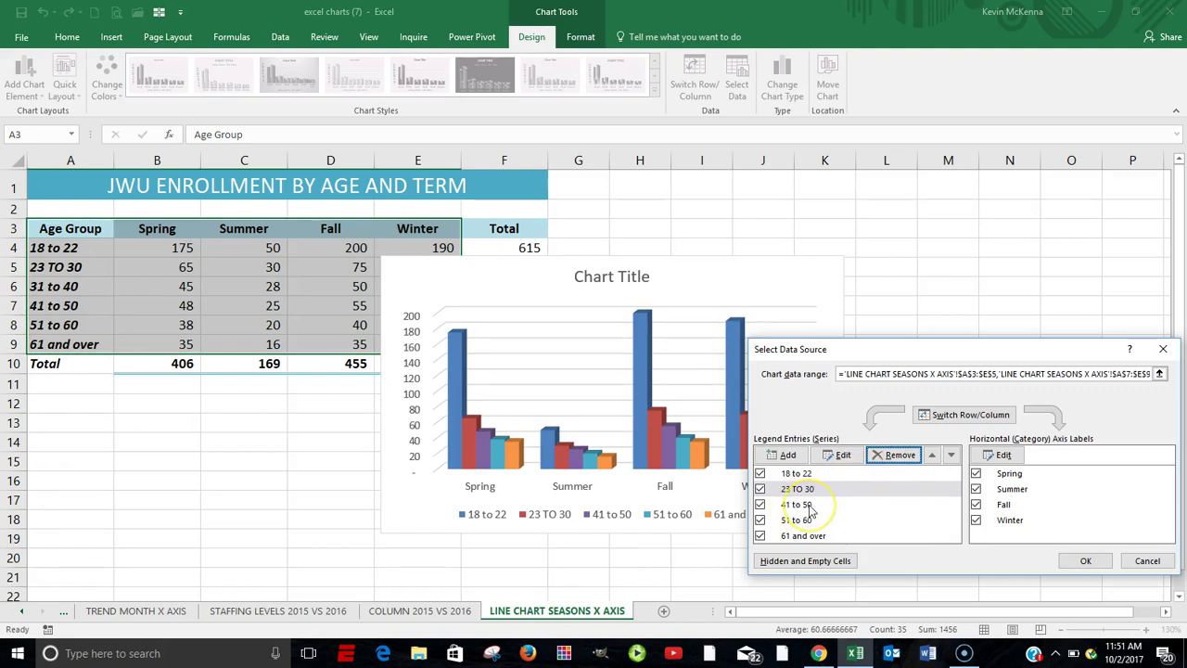
{"action": "left_click", "coordinate": [809, 505]}
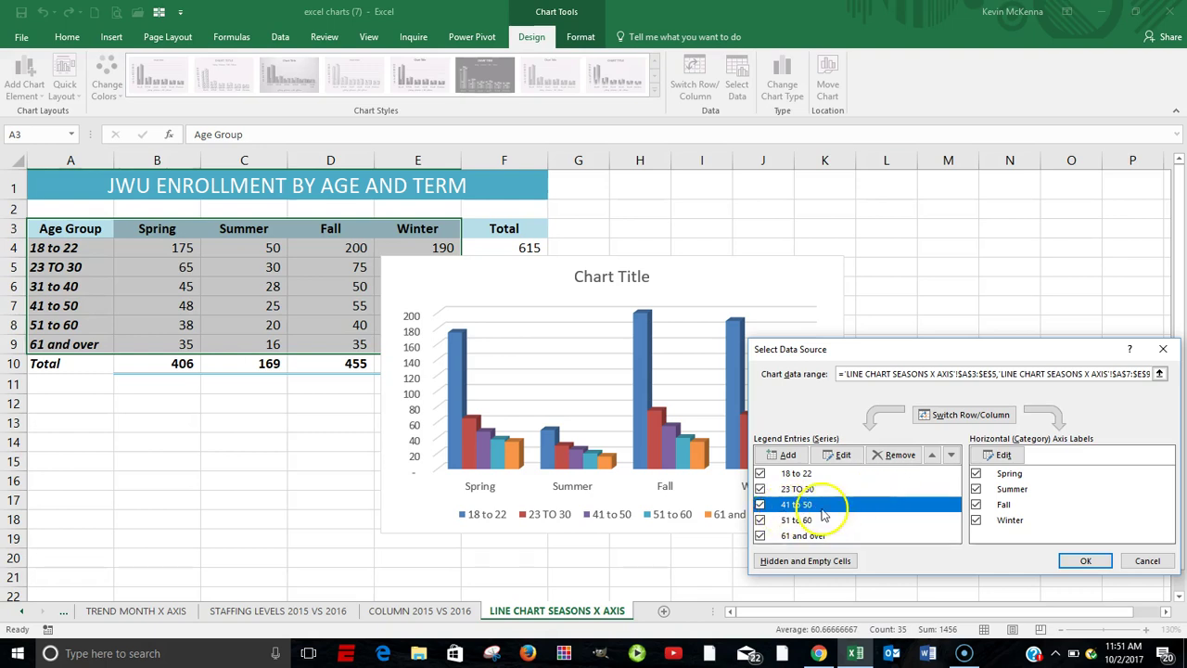
{"action": "left_click", "coordinate": [898, 455]}
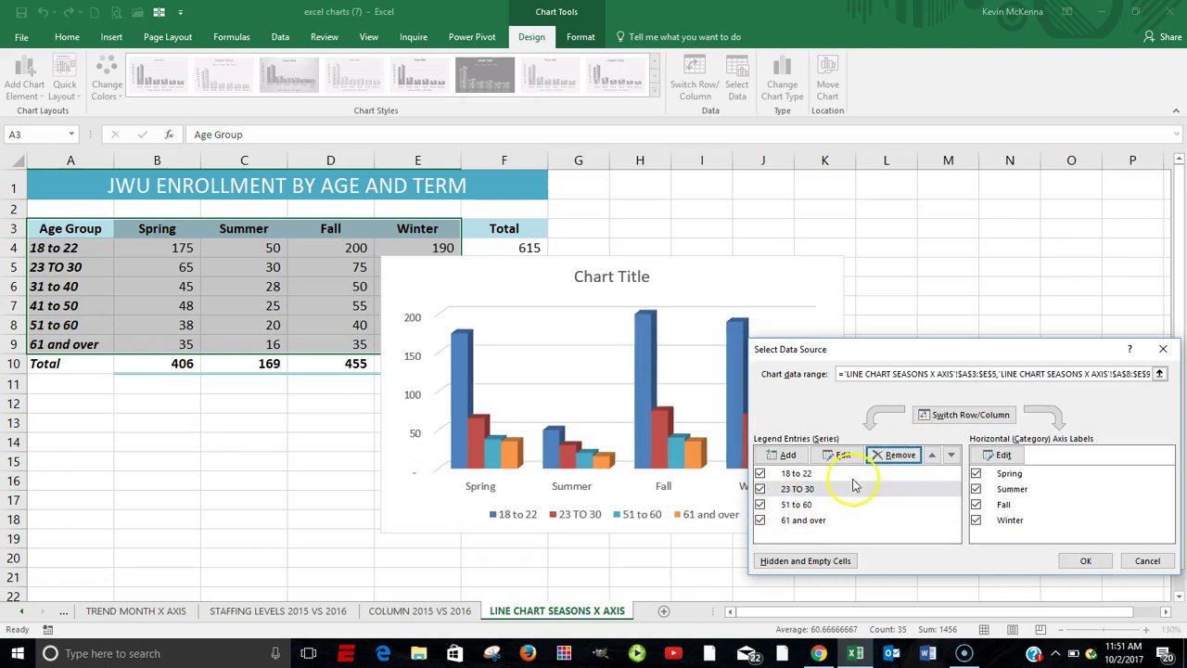
{"action": "left_click", "coordinate": [799, 505]}
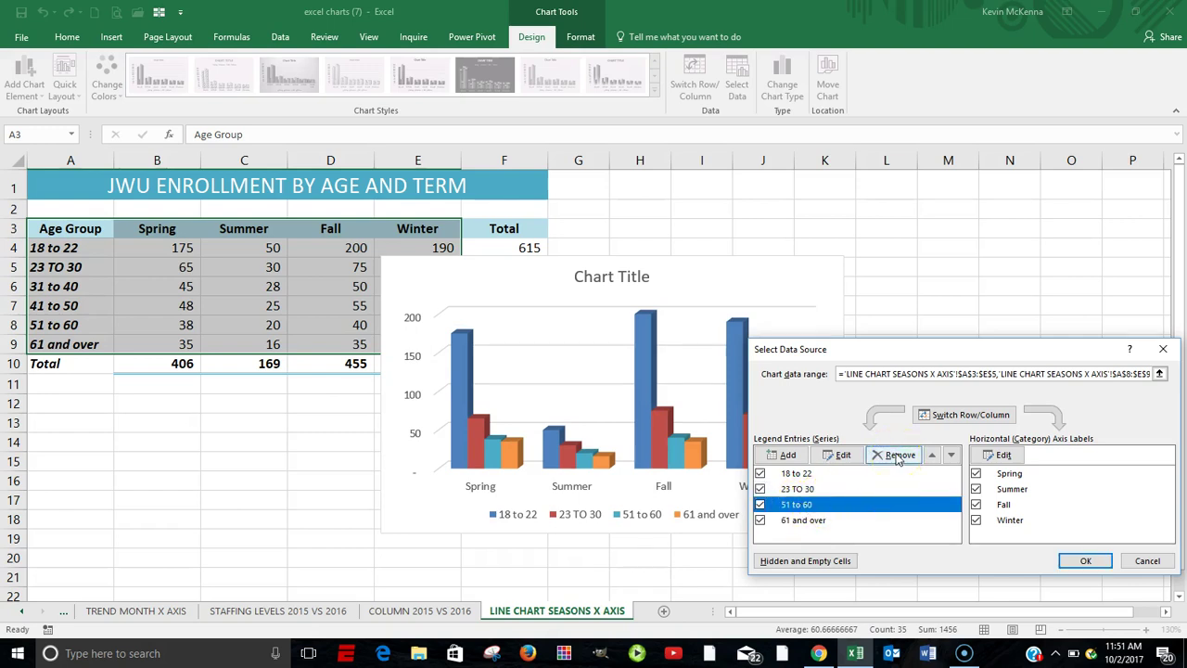
{"action": "left_click", "coordinate": [897, 456]}
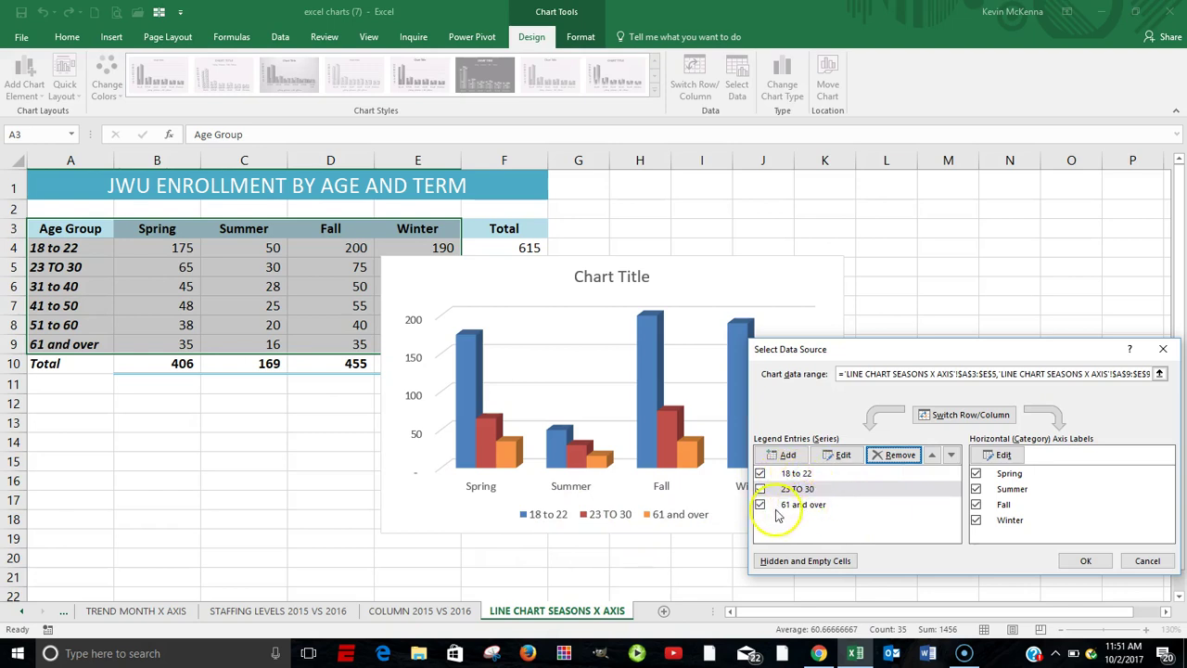
- Confirm the three-series data source and switch to the Chart Tools Format tab
{"action": "left_click", "coordinate": [1085, 561]}
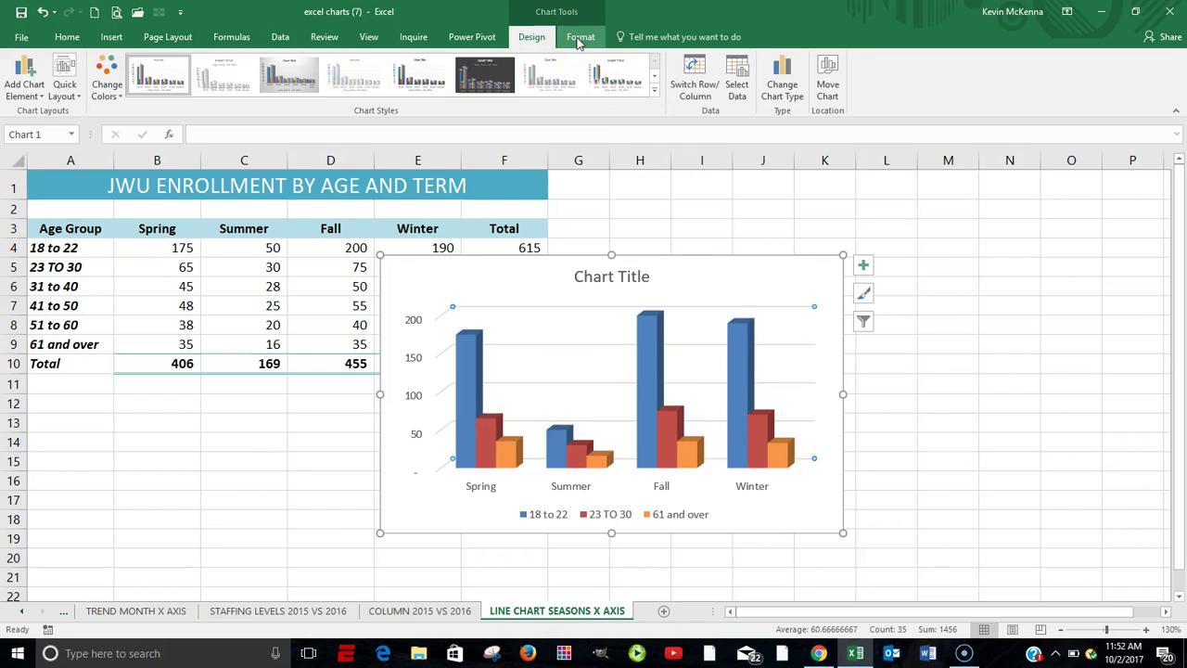
{"action": "left_click", "coordinate": [580, 42]}
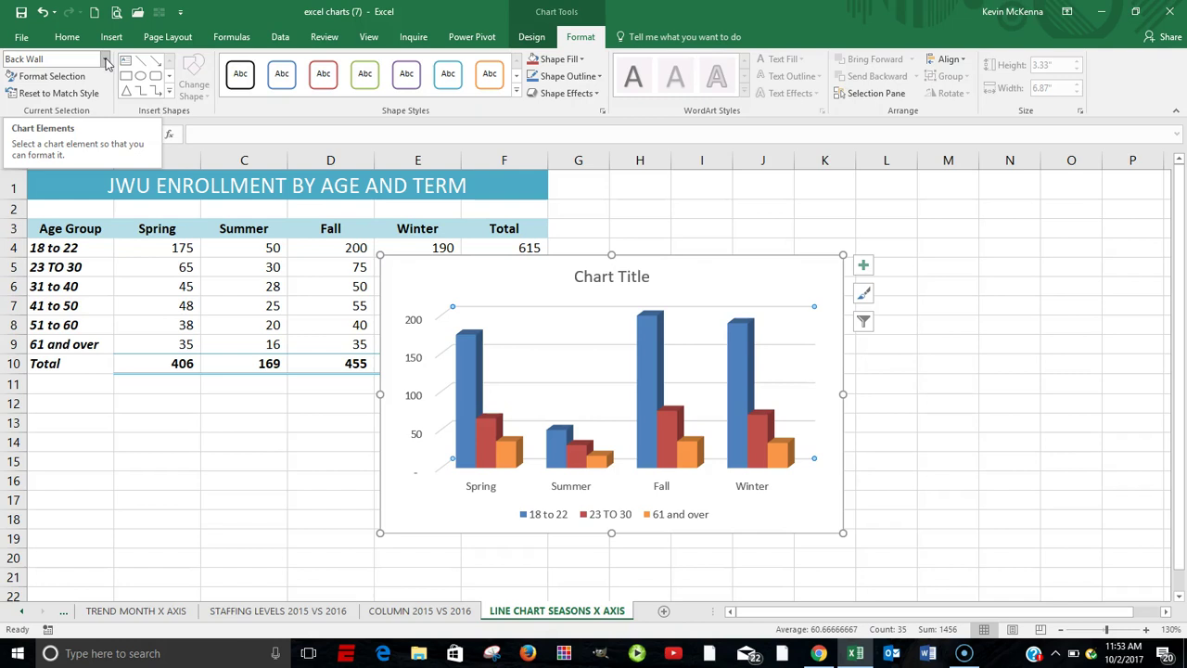
- Format the chart floor with a solid Aqua, Accent 5 fill
{"action": "left_click", "coordinate": [104, 62]}
{"action": "left_click", "coordinate": [106, 61]}
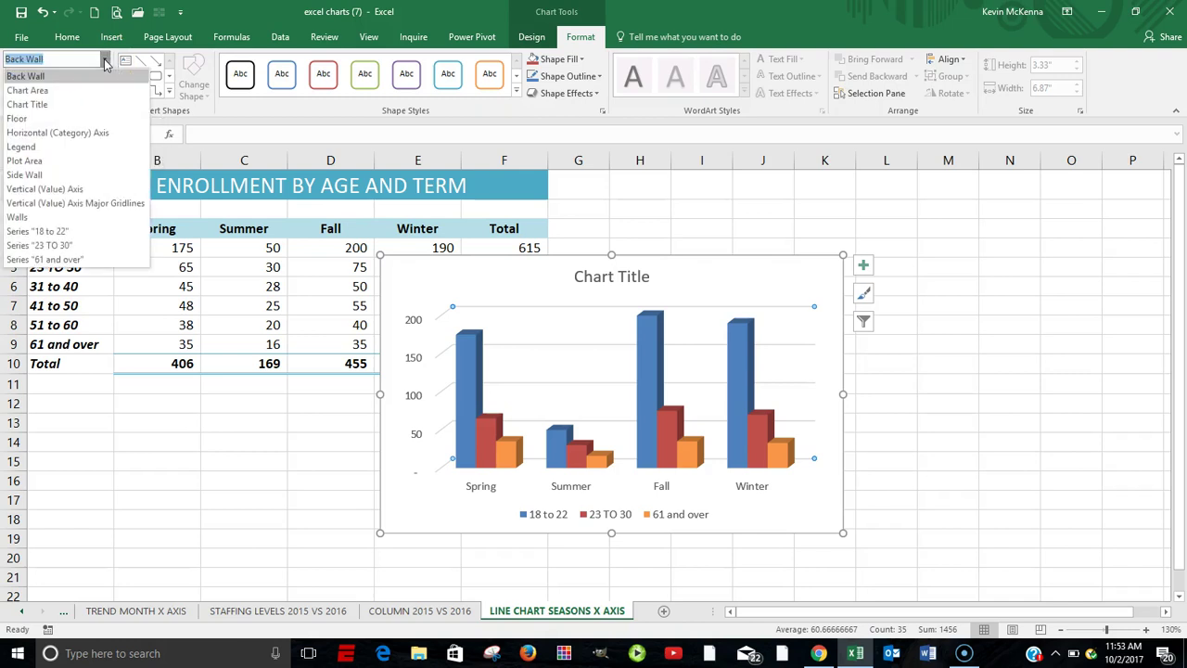
{"action": "left_click", "coordinate": [86, 119]}
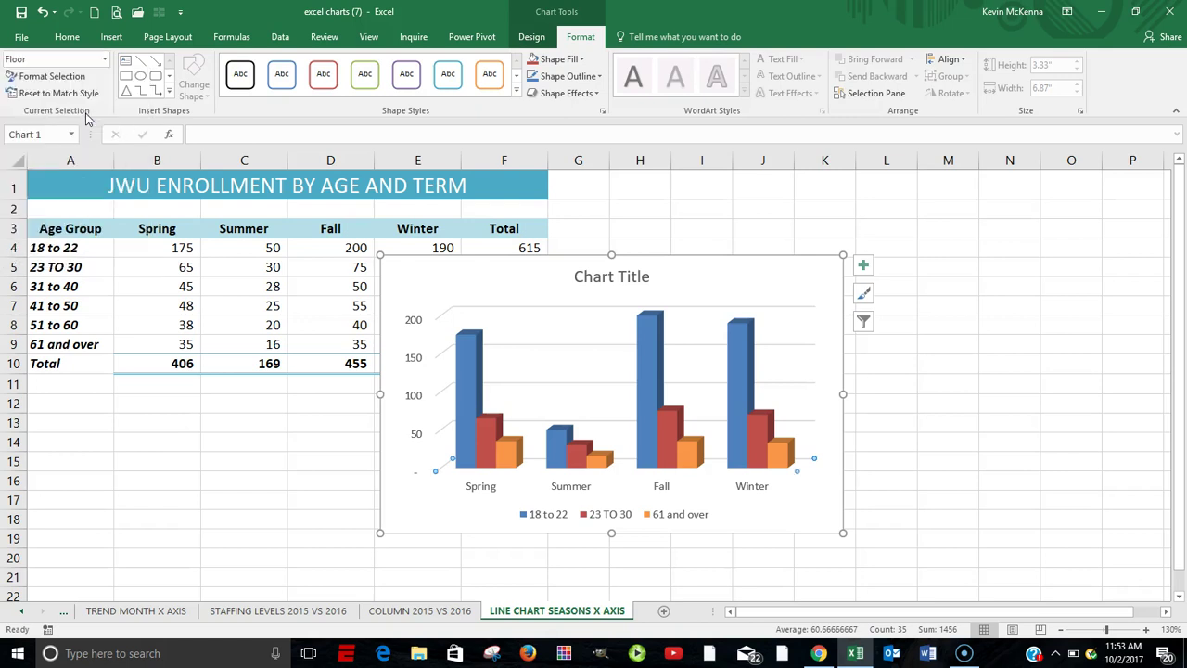
{"action": "left_click", "coordinate": [48, 78]}
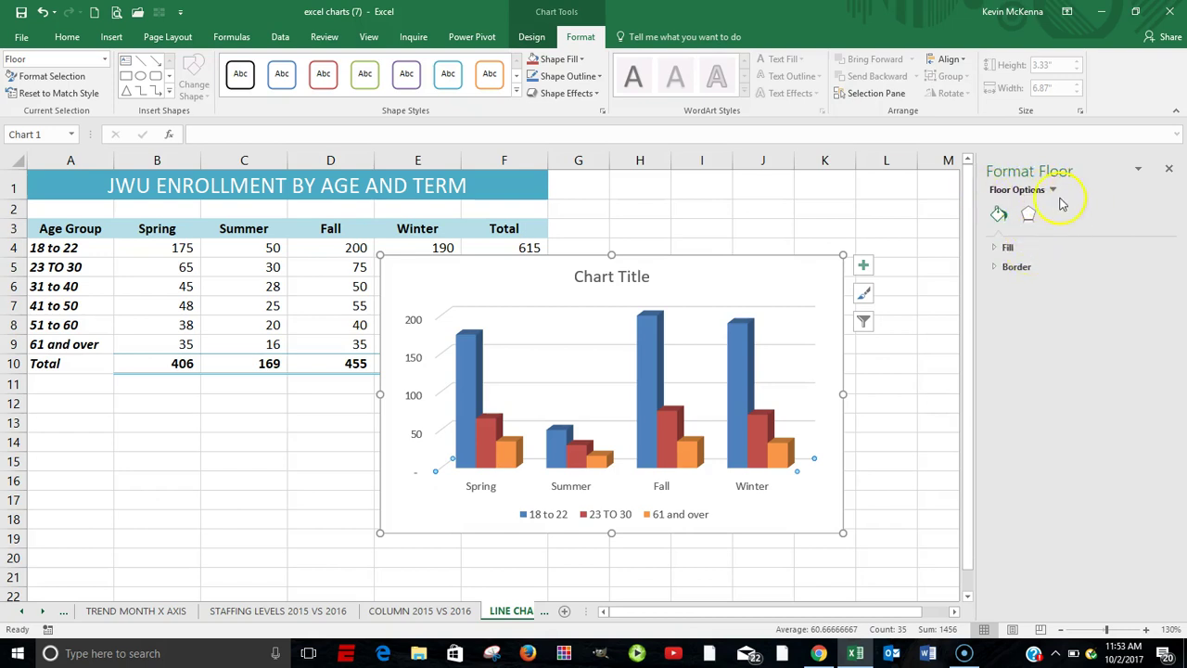
{"action": "left_click", "coordinate": [999, 216]}
{"action": "left_click", "coordinate": [994, 248]}
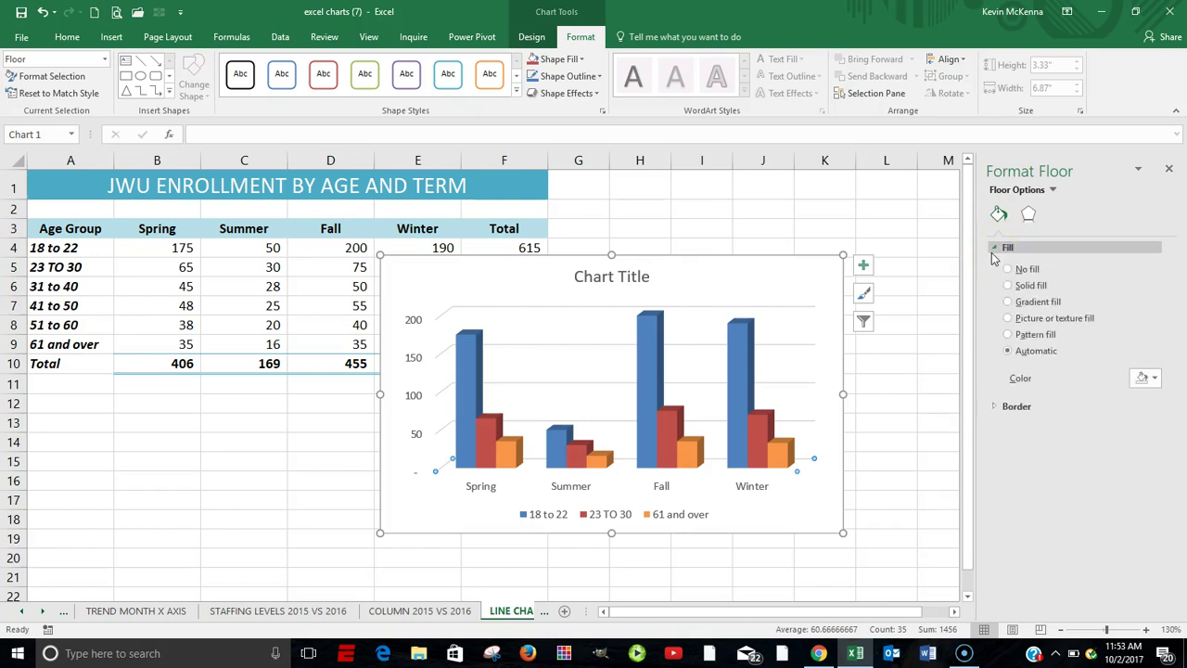
{"action": "left_click", "coordinate": [1008, 287]}
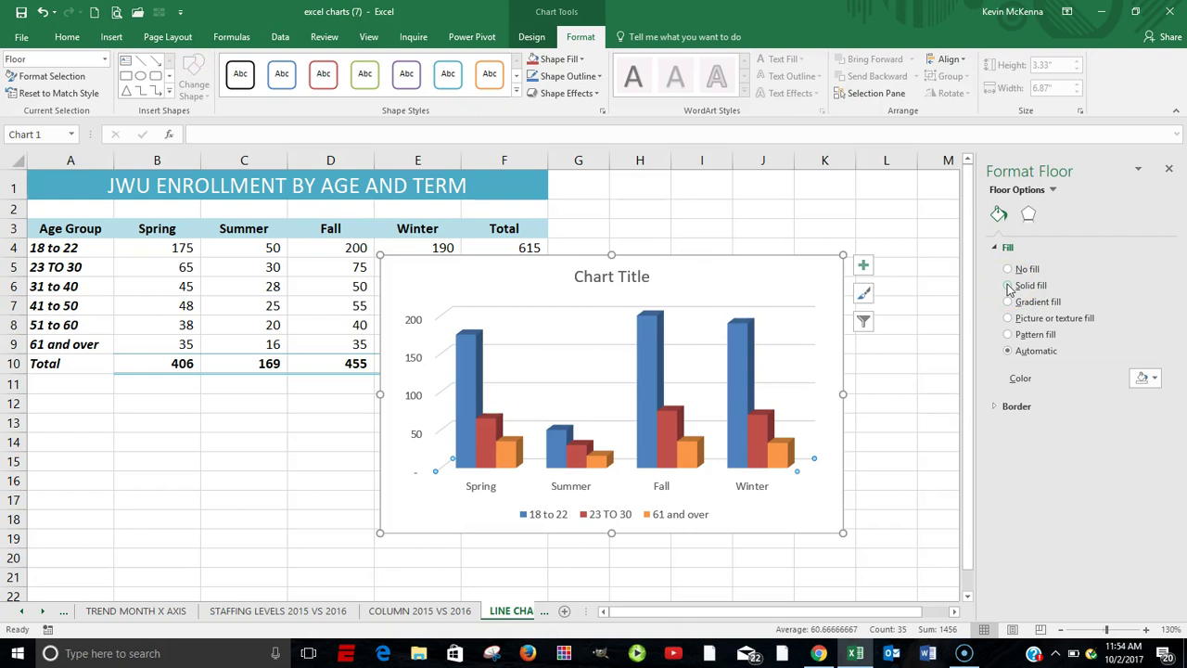
{"action": "left_click", "coordinate": [1009, 287]}
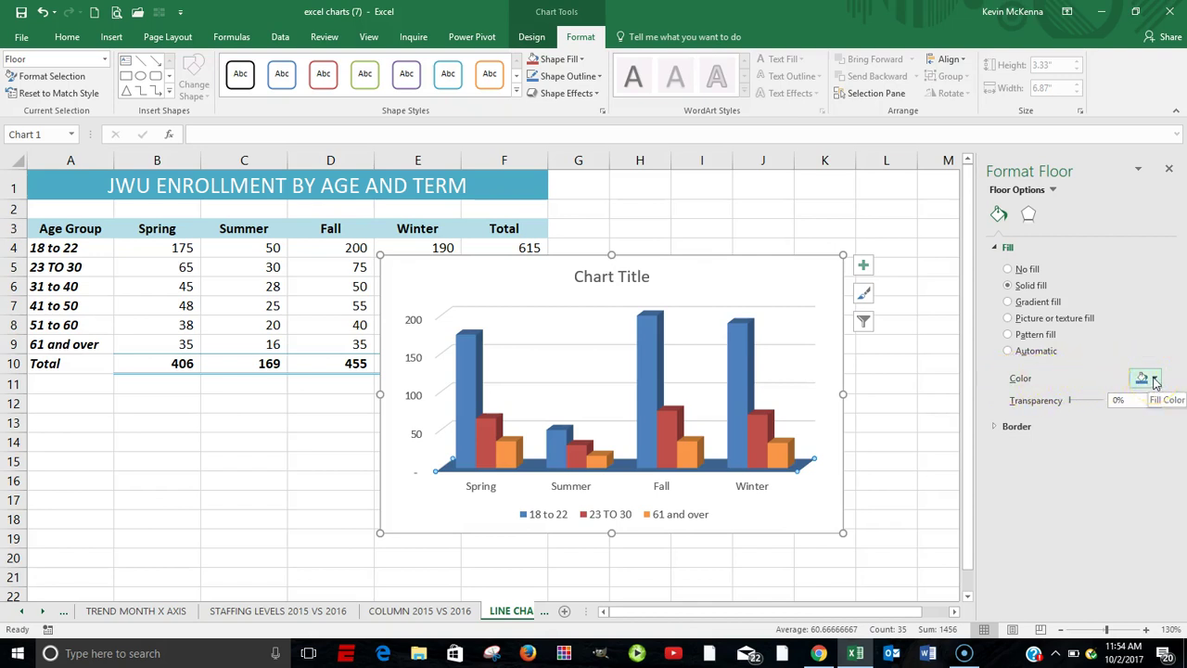
{"action": "left_click", "coordinate": [1155, 379]}
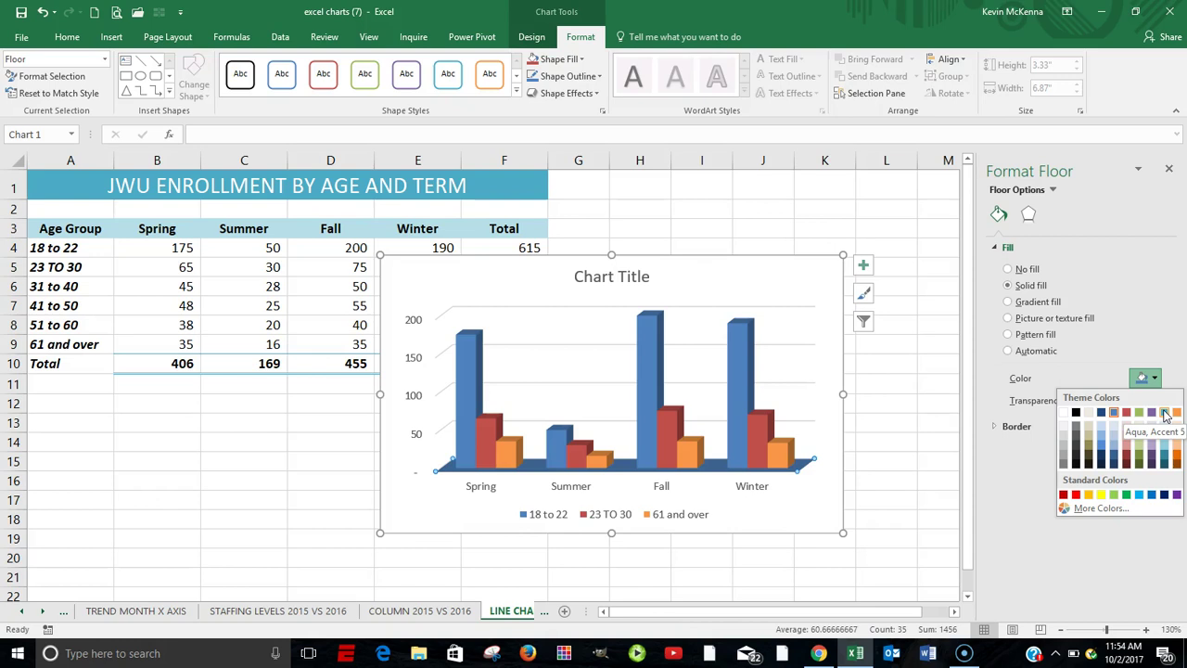
{"action": "left_click", "coordinate": [1164, 413]}
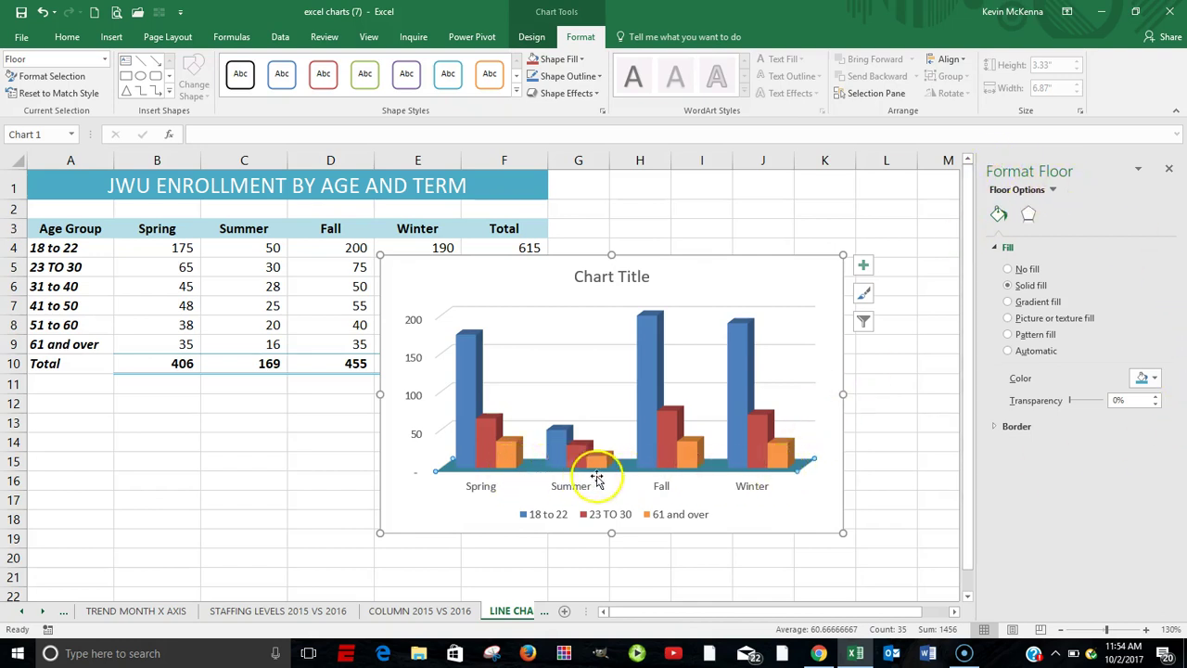
- Switch the format pane to Chart Area and give it a solid Orange, Accent 6 fill
{"action": "left_click", "coordinate": [1053, 190]}
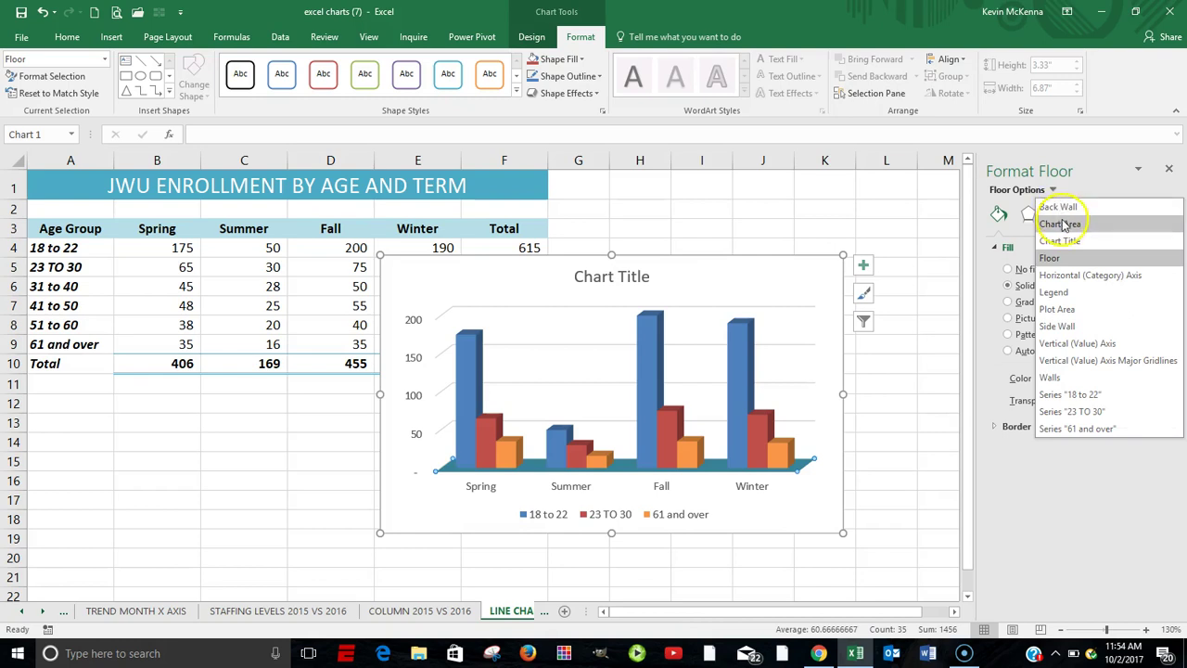
{"action": "left_click", "coordinate": [1069, 226]}
{"action": "left_click", "coordinate": [1068, 224]}
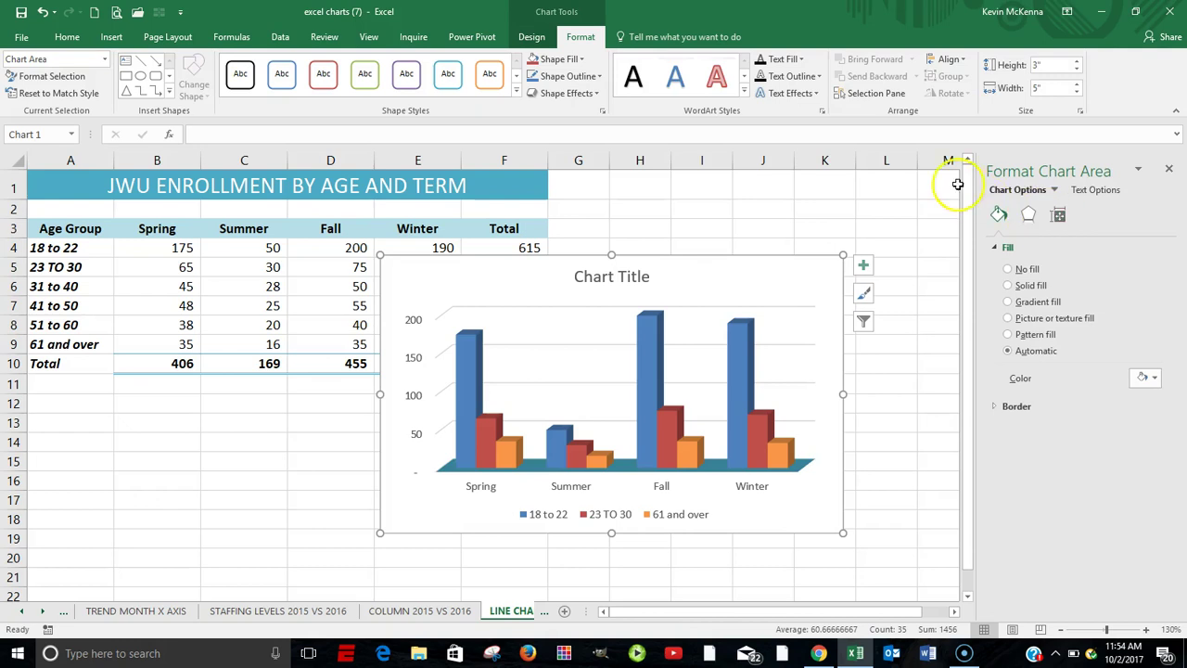
{"action": "left_click_drag", "start_coordinate": [1053, 174], "coordinate": [1092, 170]}
{"action": "left_click", "coordinate": [1009, 285]}
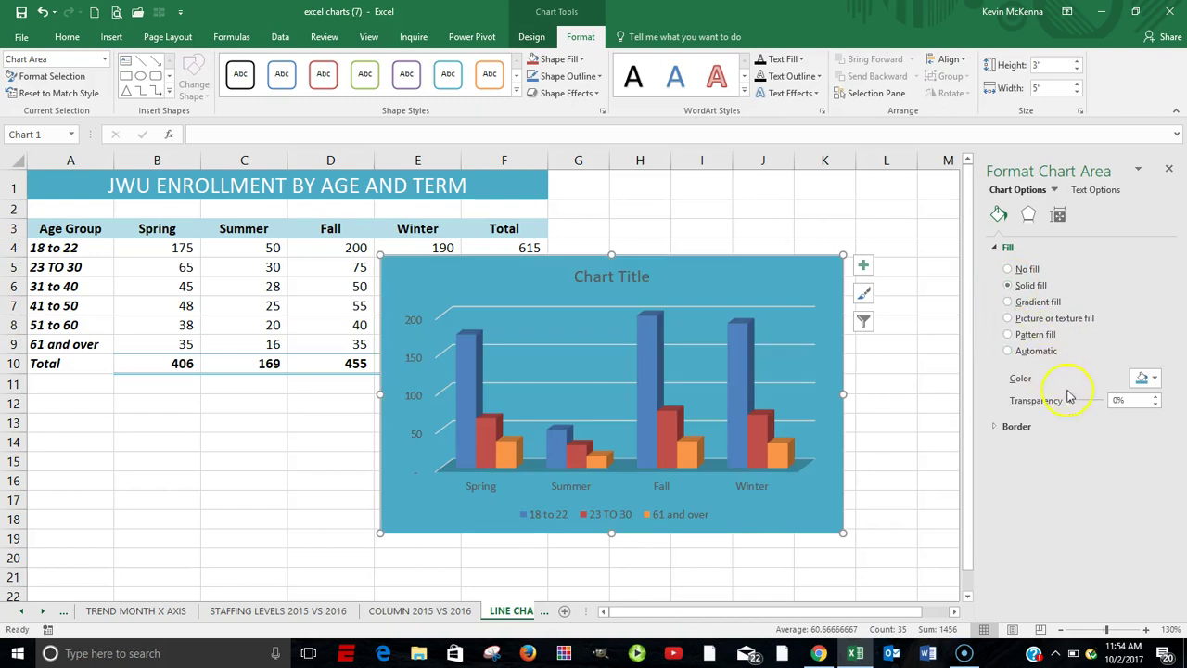
{"action": "left_click", "coordinate": [1155, 379]}
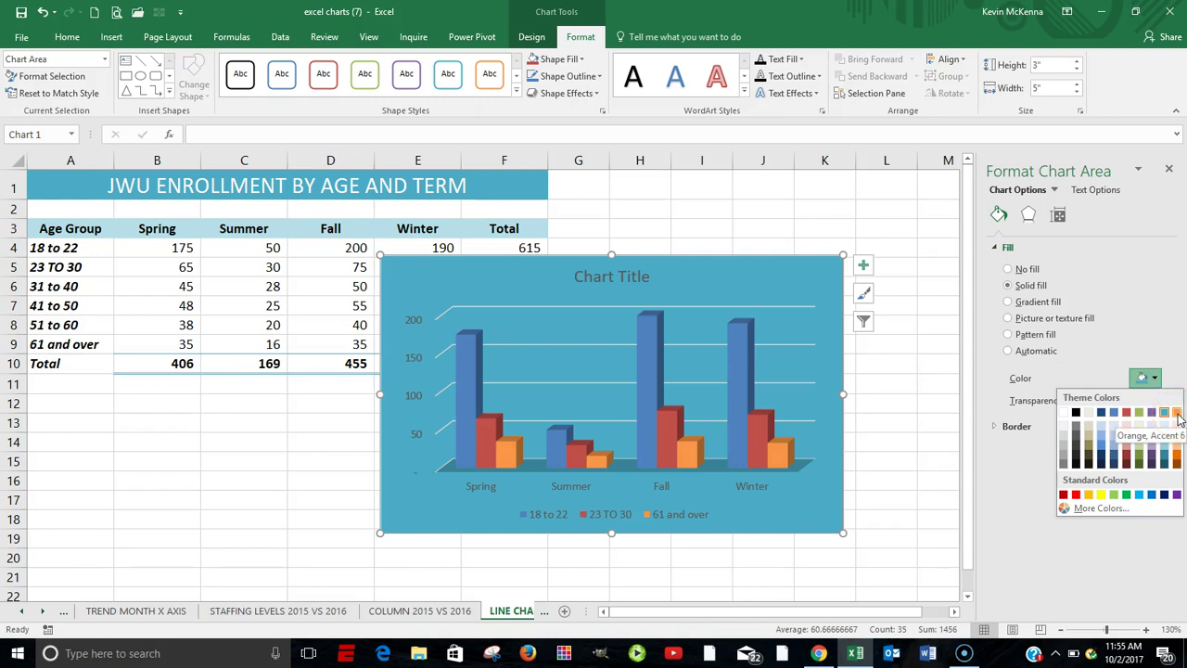
{"action": "left_click", "coordinate": [1176, 412]}
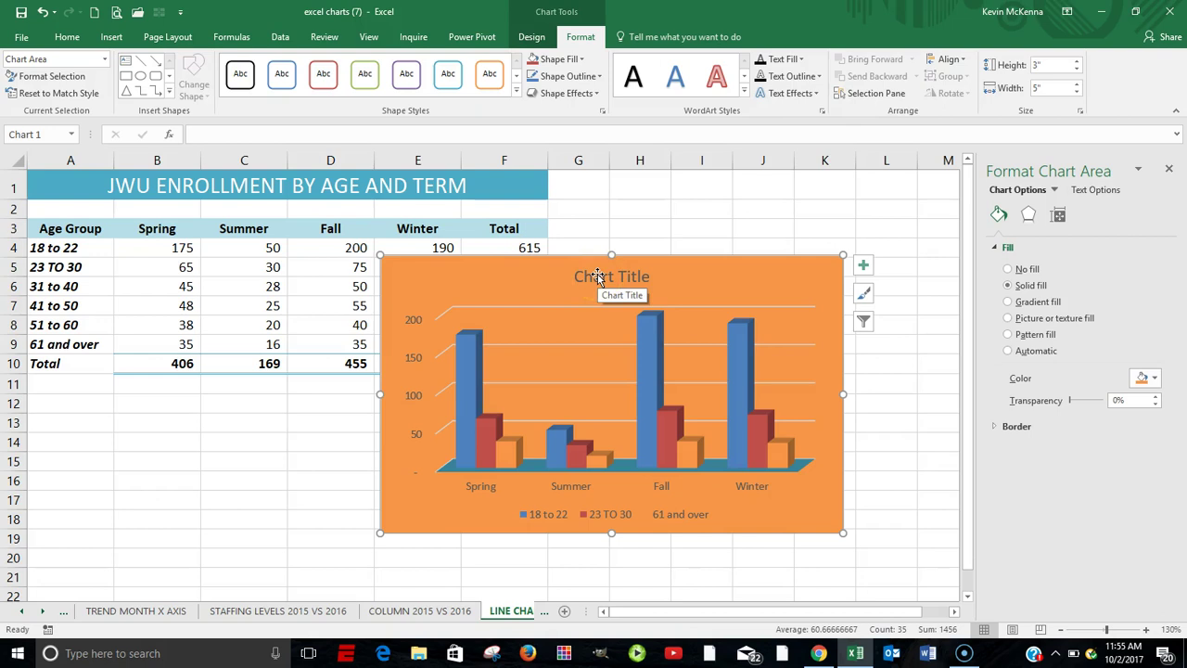
- Replace the 'Chart Title' placeholder with 'JWU ENROLLMENT BY AGE AND TERM'
{"action": "left_click", "coordinate": [598, 276]}
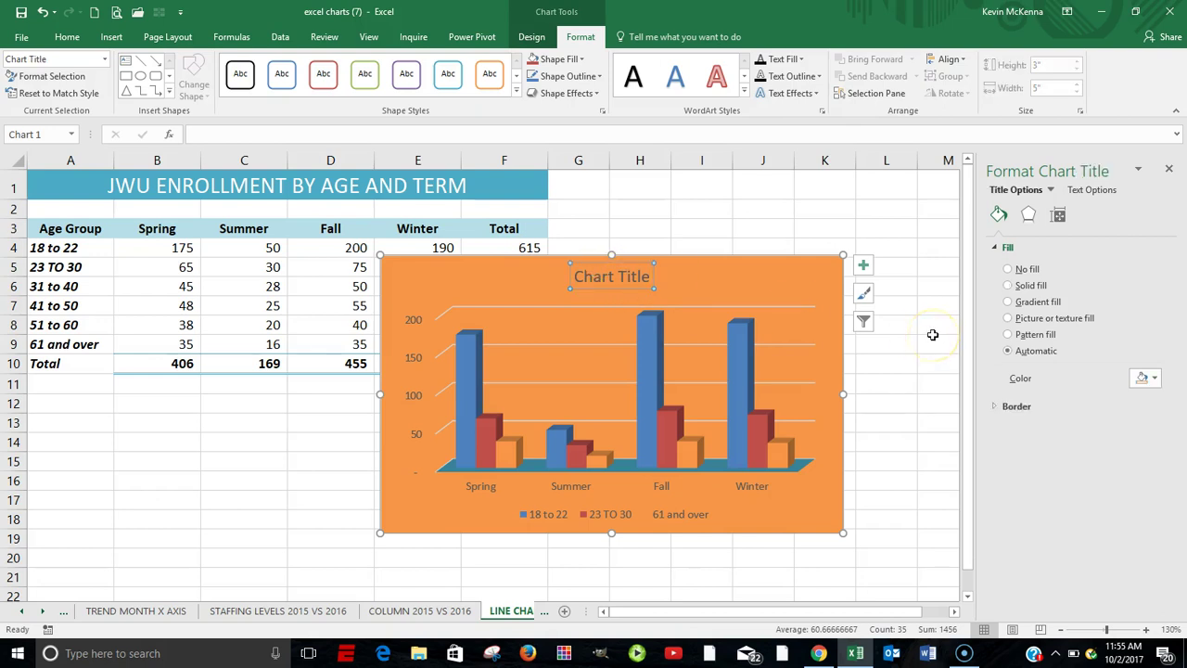
{"action": "type", "text": "JWO"}
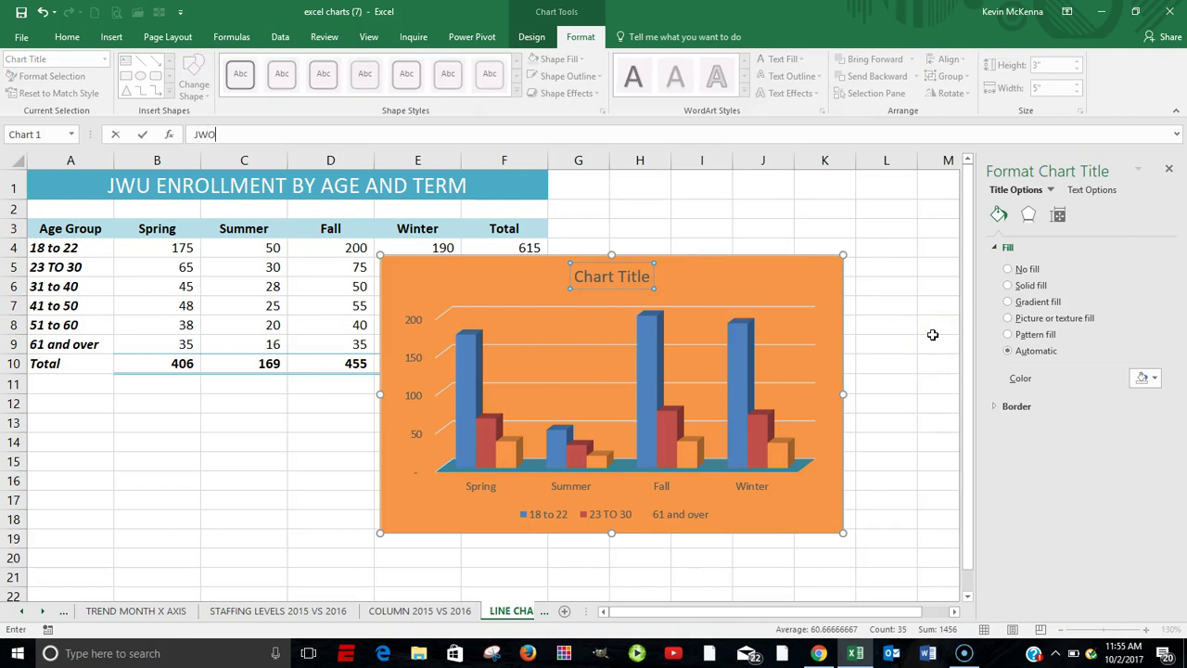
{"action": "key", "text": "BackSpace"}
{"action": "type", "text": "U ENROLLMENT BY AGE AND TERM"}
{"action": "key", "text": "Return"}
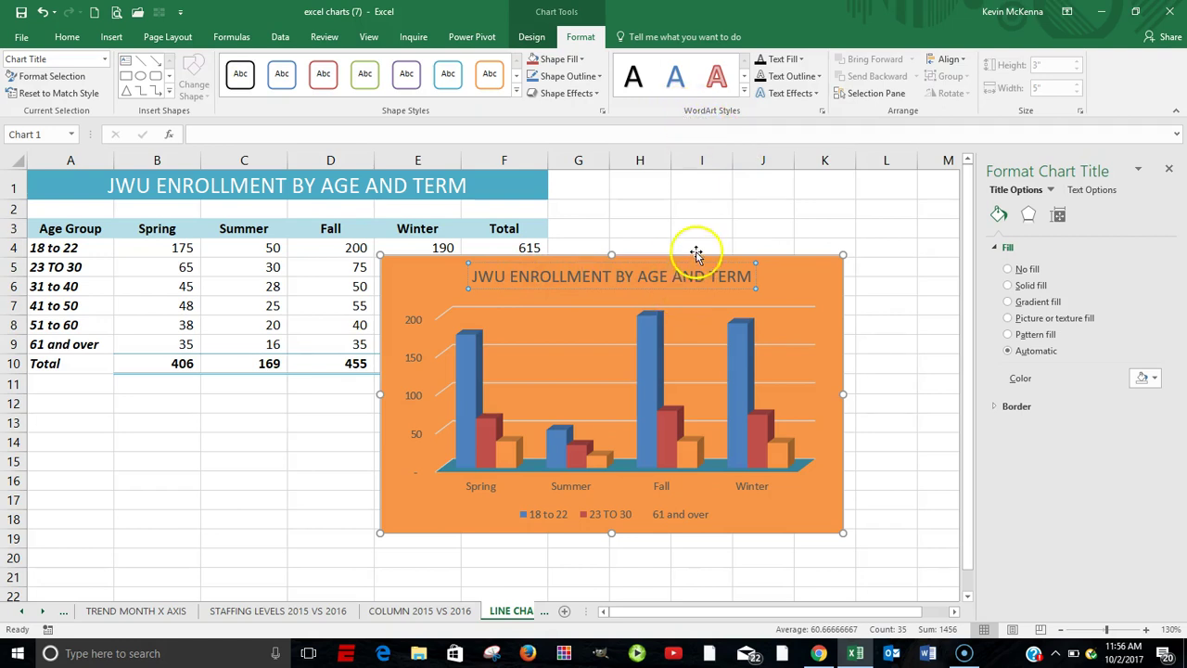
- Apply the WordArt style Fill: Black, Text color 1; Shadow to the whole chart title
{"action": "left_click", "coordinate": [745, 90]}
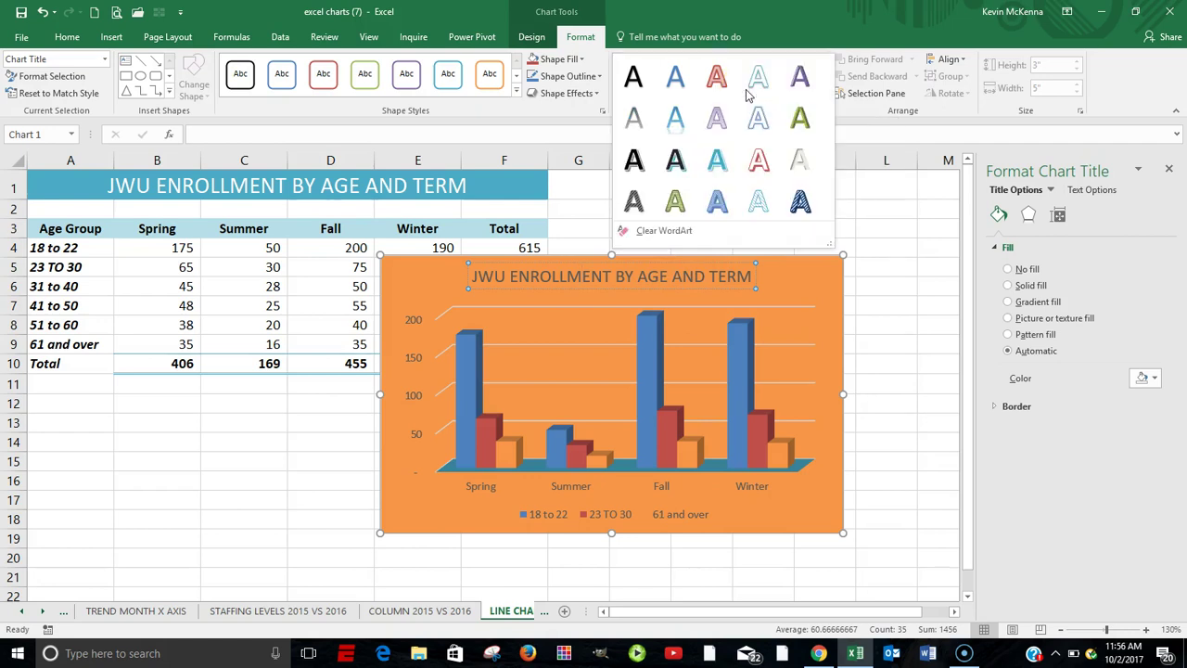
{"action": "left_click", "coordinate": [633, 160]}
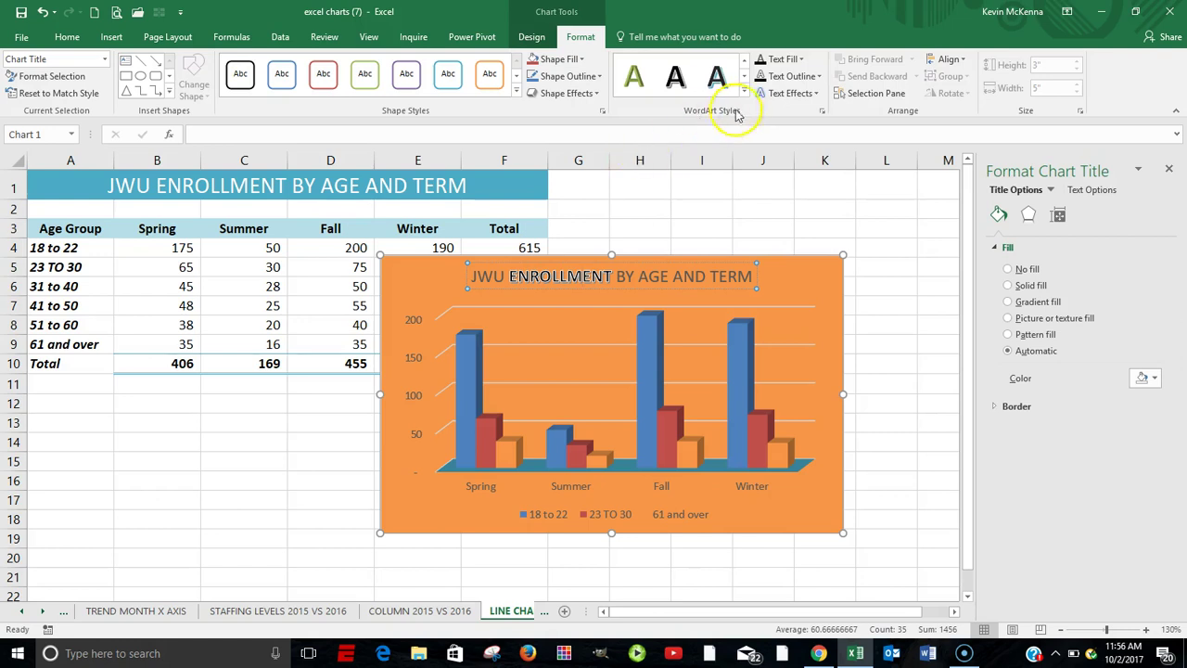
{"action": "left_click", "coordinate": [708, 262]}
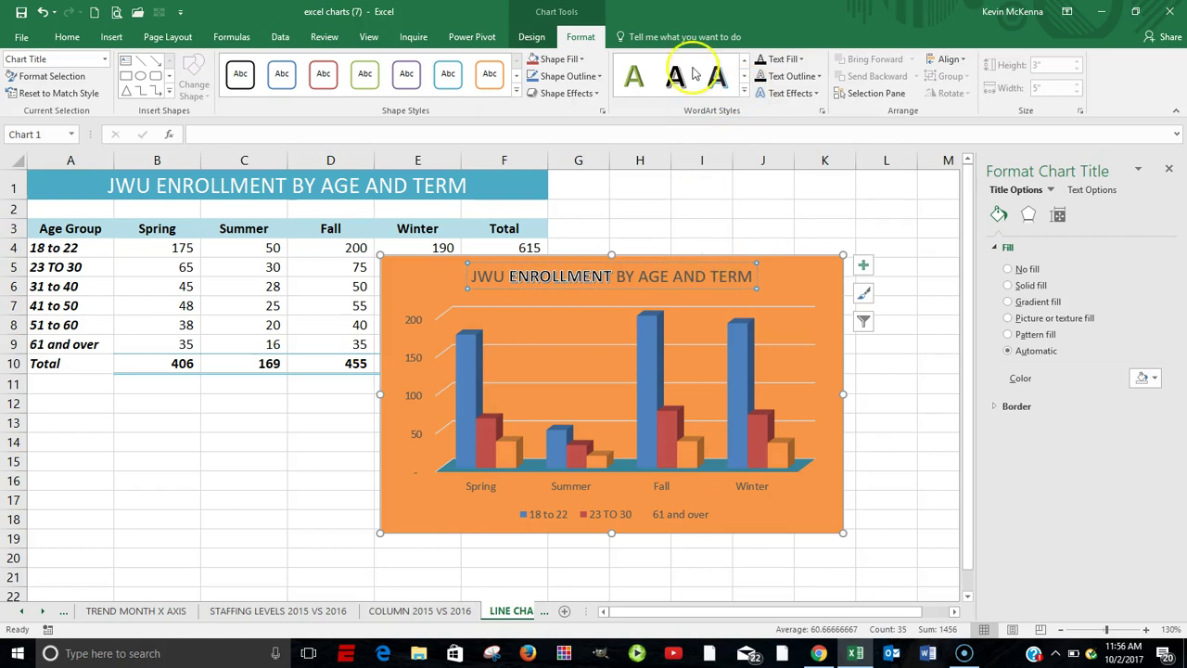
{"action": "left_click", "coordinate": [744, 89]}
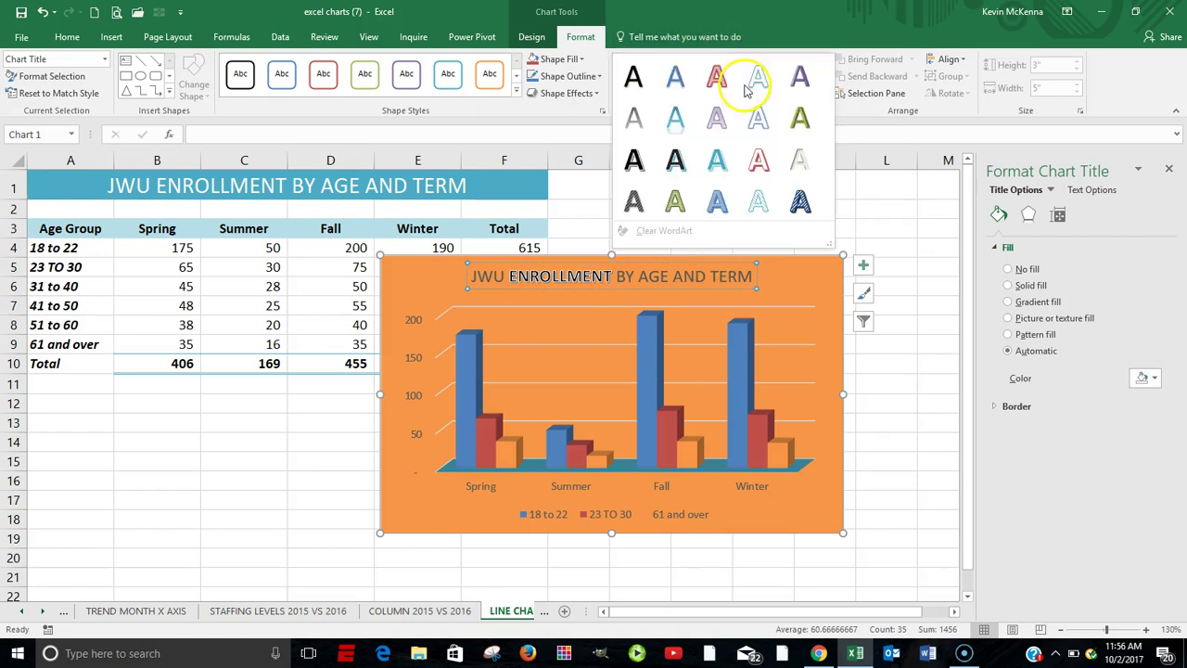
{"action": "left_click", "coordinate": [637, 82]}
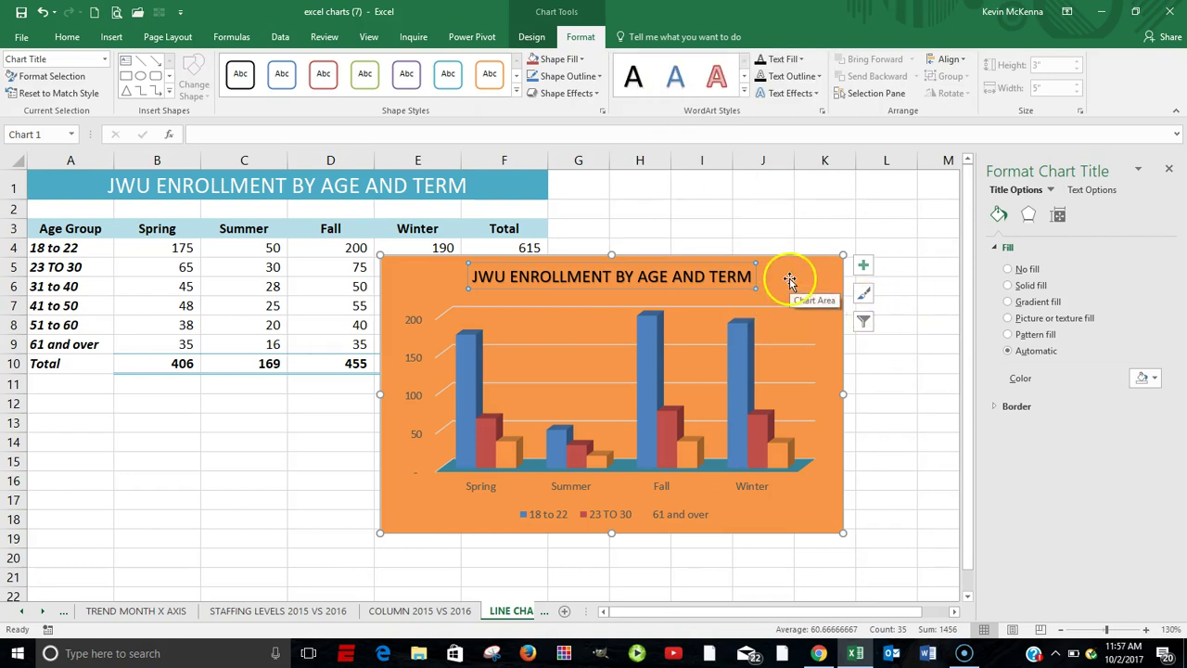
- Drag the chart below the enrollment table so its top-left sits near cell A12
{"action": "left_click_drag", "start_coordinate": [792, 273], "coordinate": [419, 417]}
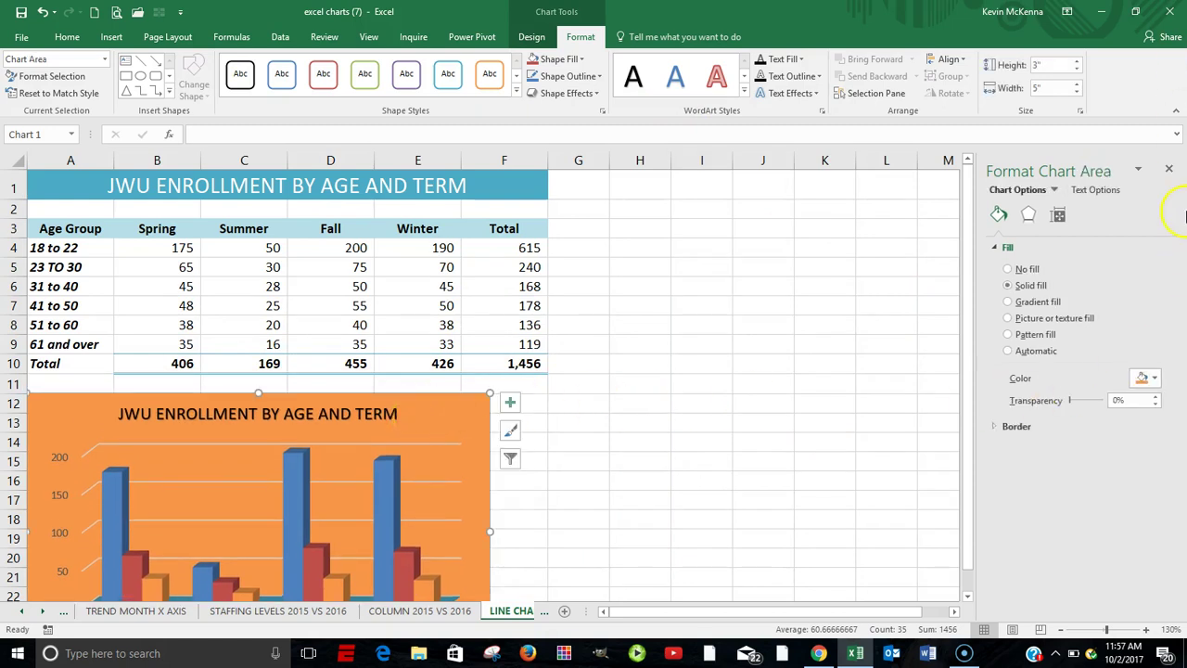